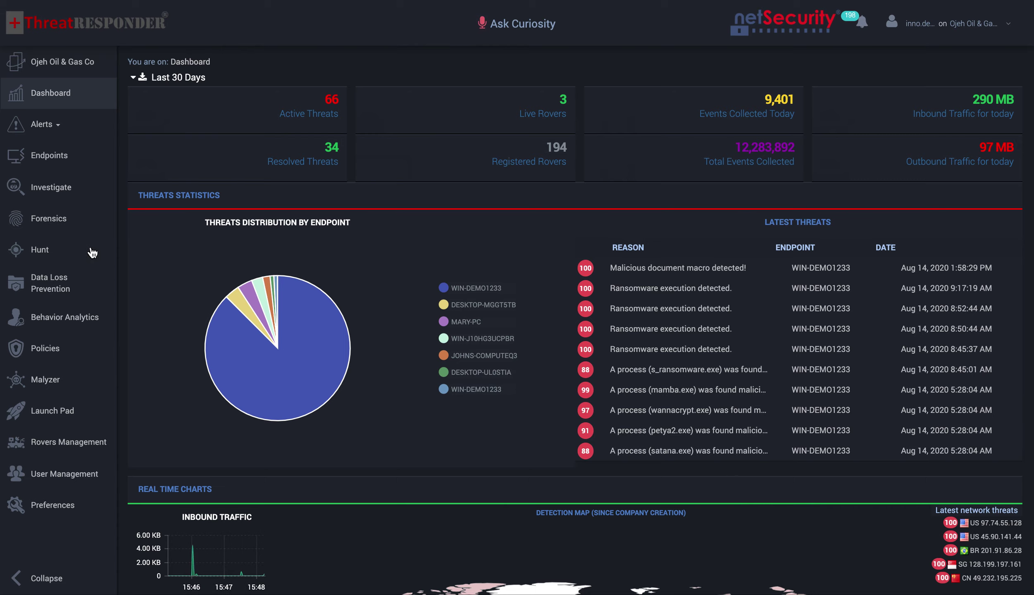
- Open the Forensics page from the left sidebar to see the completed investigations
left_click(84, 230)
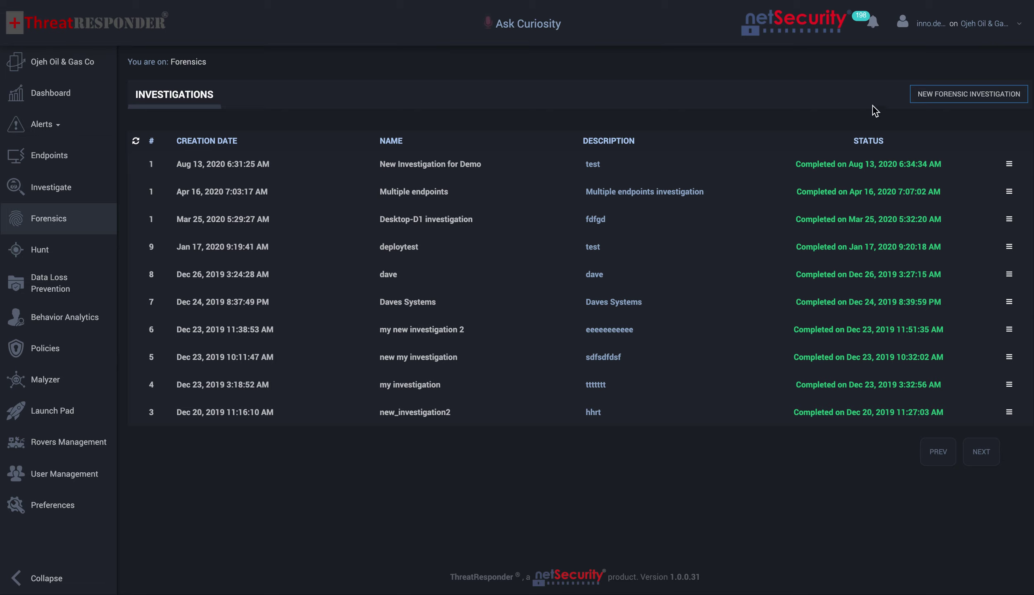
- Show the Details, Rescan and Delete Investigation menu for 'New Investigation for Demo'
left_click(1011, 167)
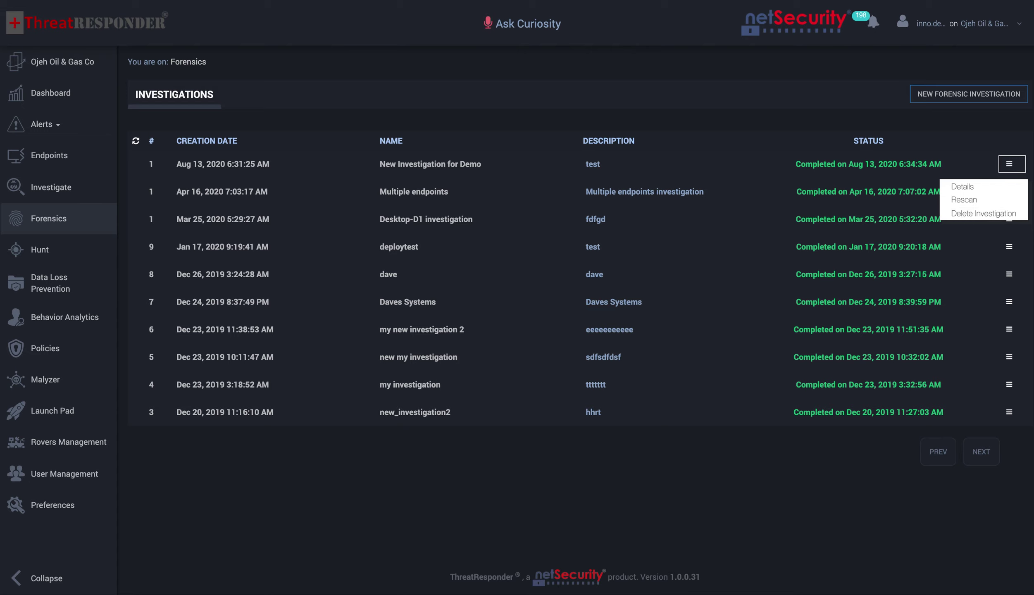
- Open the demo investigation's Details and reach its scan summary: 5 endpoints, 34 threats, 22782 events
left_click(968, 94)
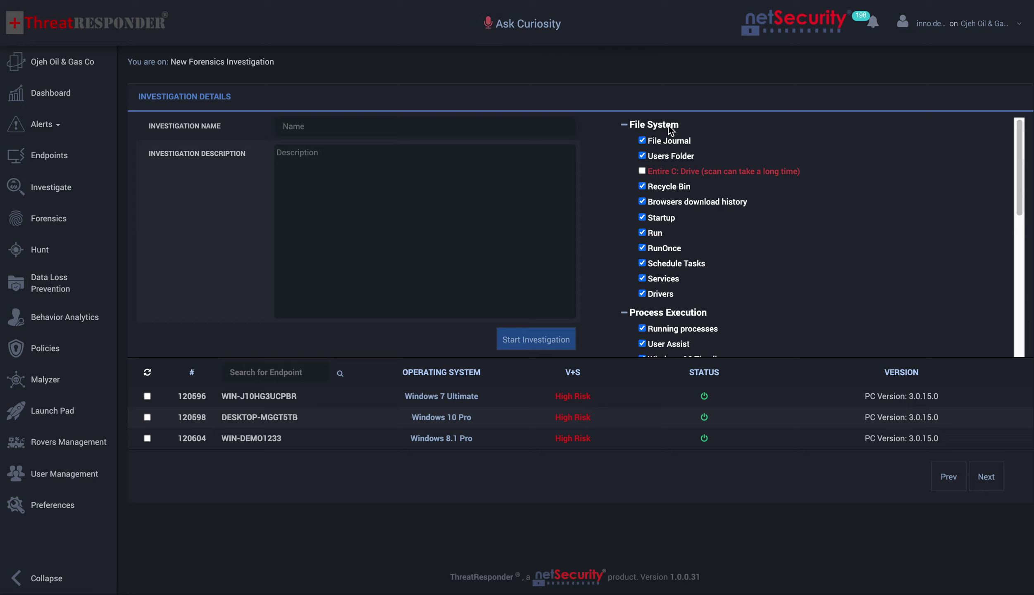
mouse_move(1022, 176)
left_mouse_down()
mouse_move(1007, 333)
mouse_move(1029, 203)
mouse_move(1022, 168)
left_mouse_up()
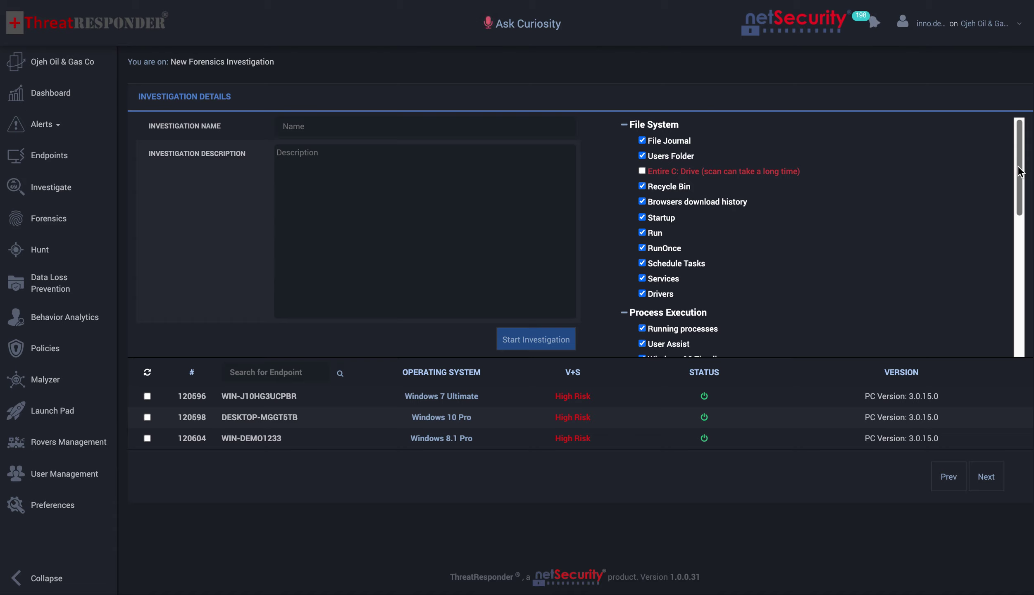
left_click_drag(1016, 173, 1016, 177)
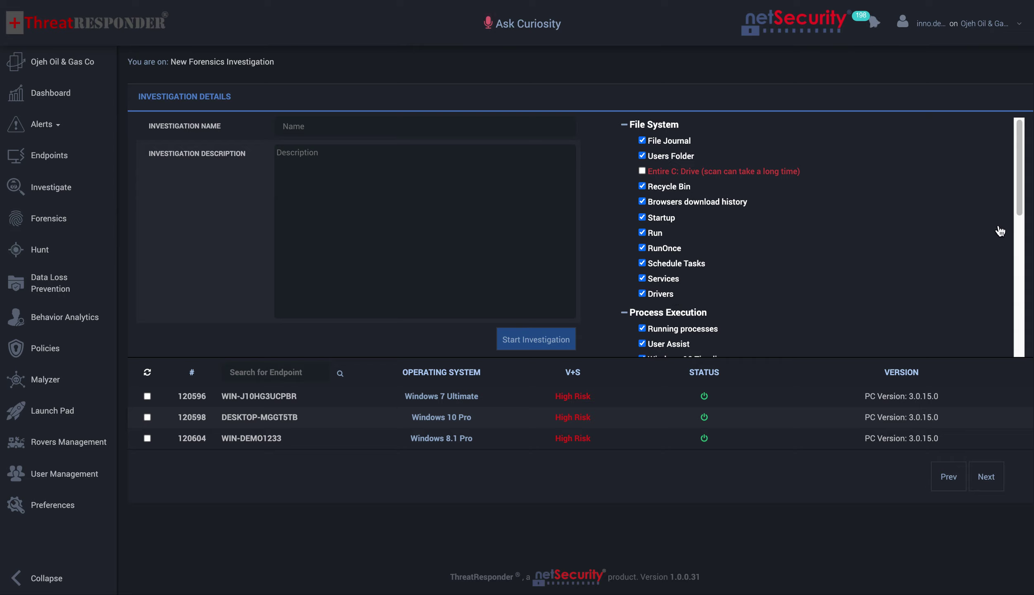
scroll(1008, 225, "down", 2)
left_click_drag(1014, 220, 1011, 265)
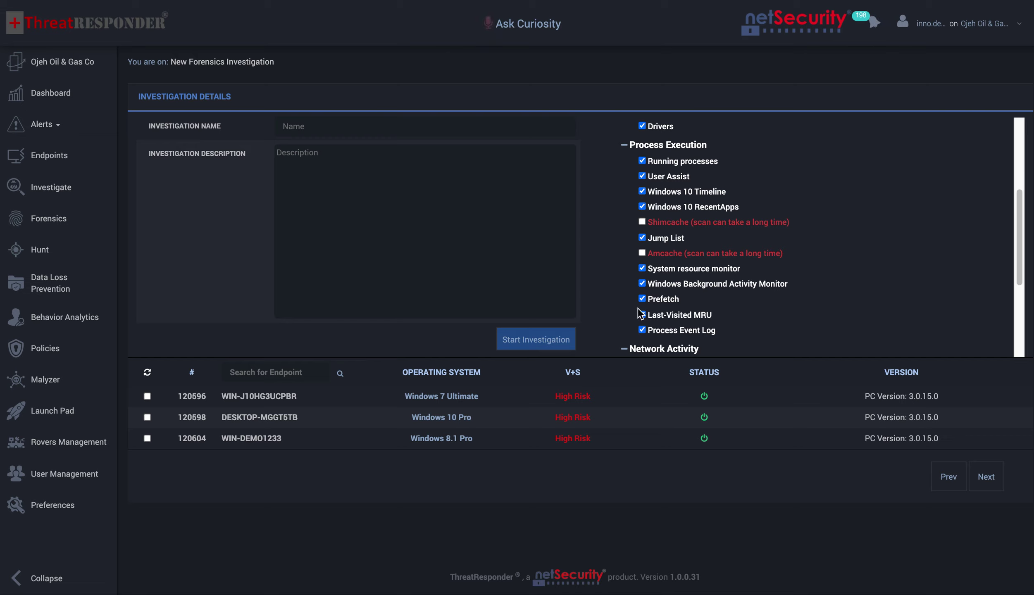
left_click_drag(1013, 259, 1005, 356)
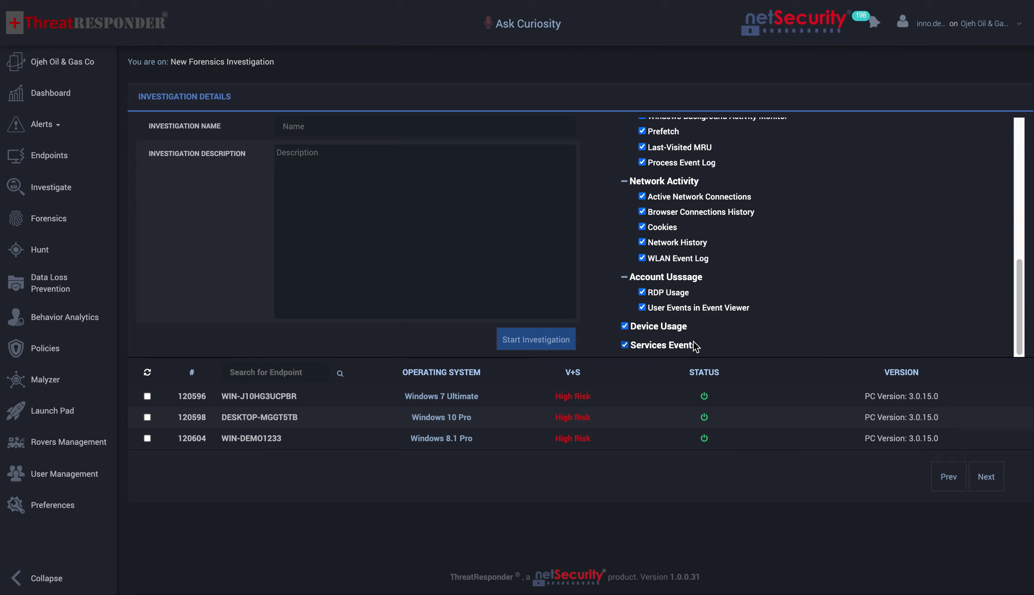
left_click_drag(1019, 268, 1028, 124)
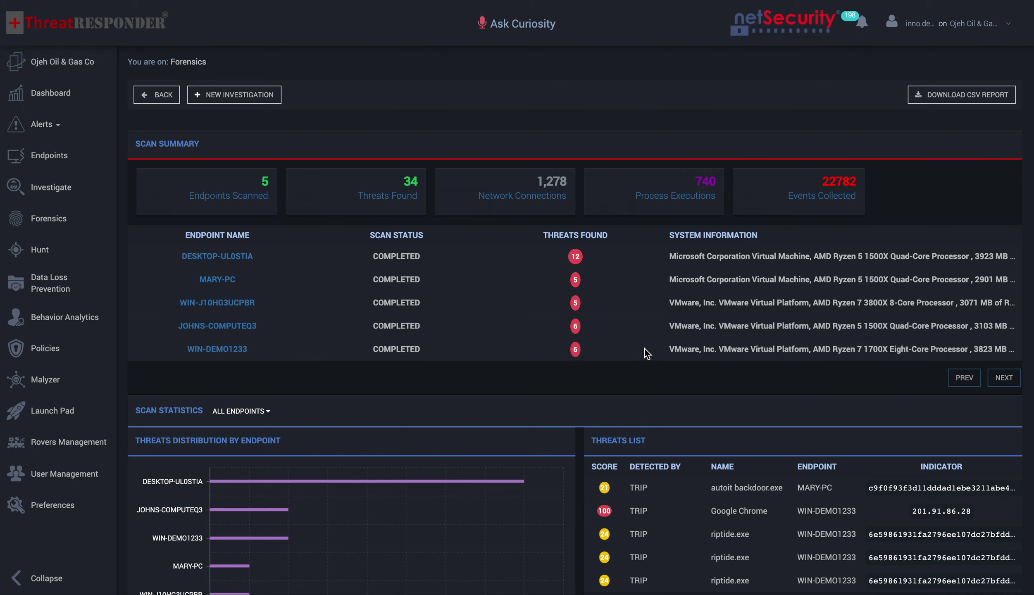
scroll(473, 346, "down", 3)
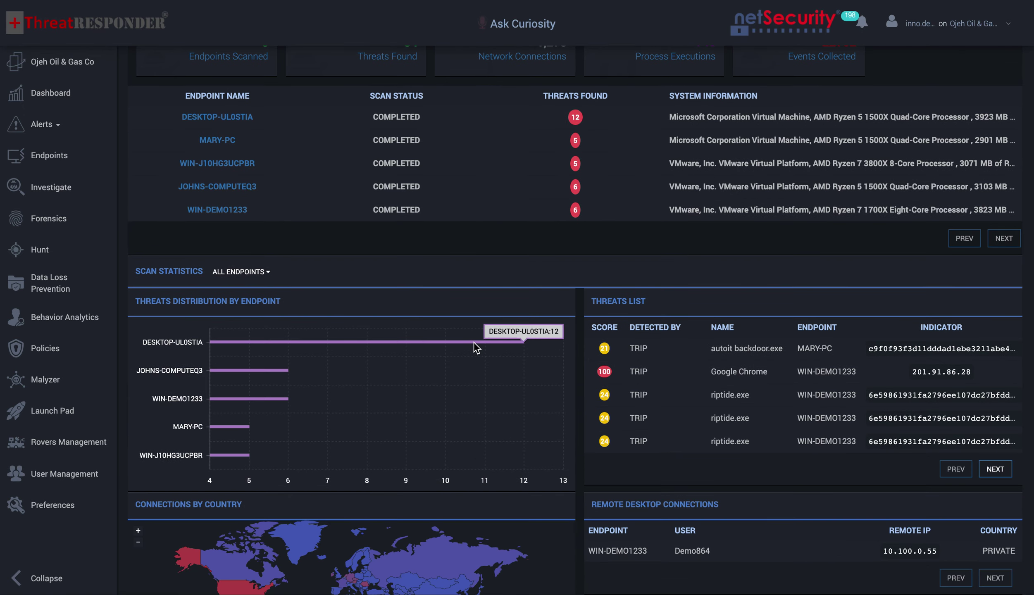
scroll(473, 347, "down", 2)
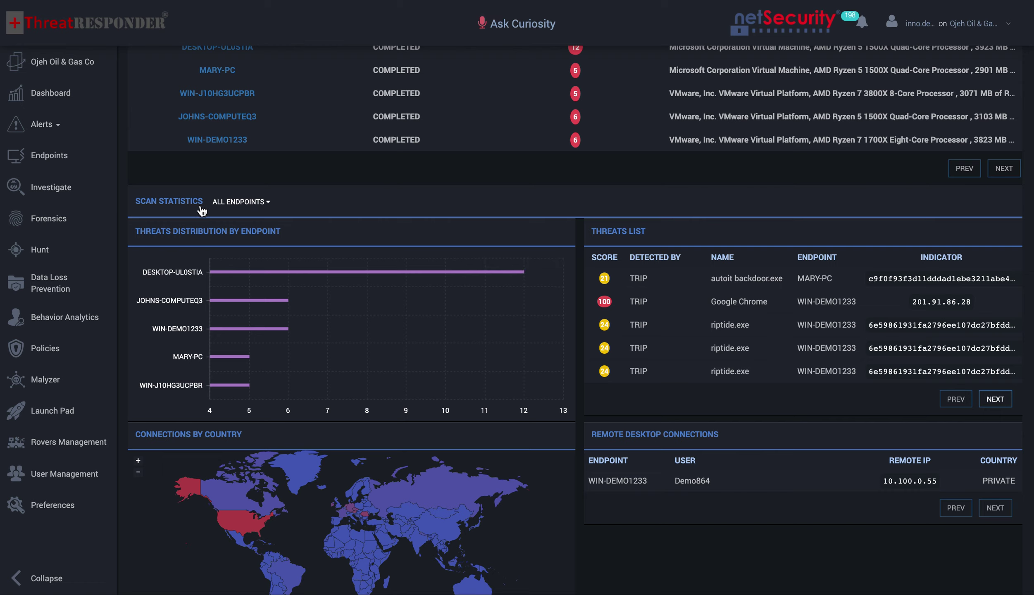
left_click(268, 204)
left_click(389, 208)
scroll(744, 339, "down", 4)
scroll(744, 335, "down", 3)
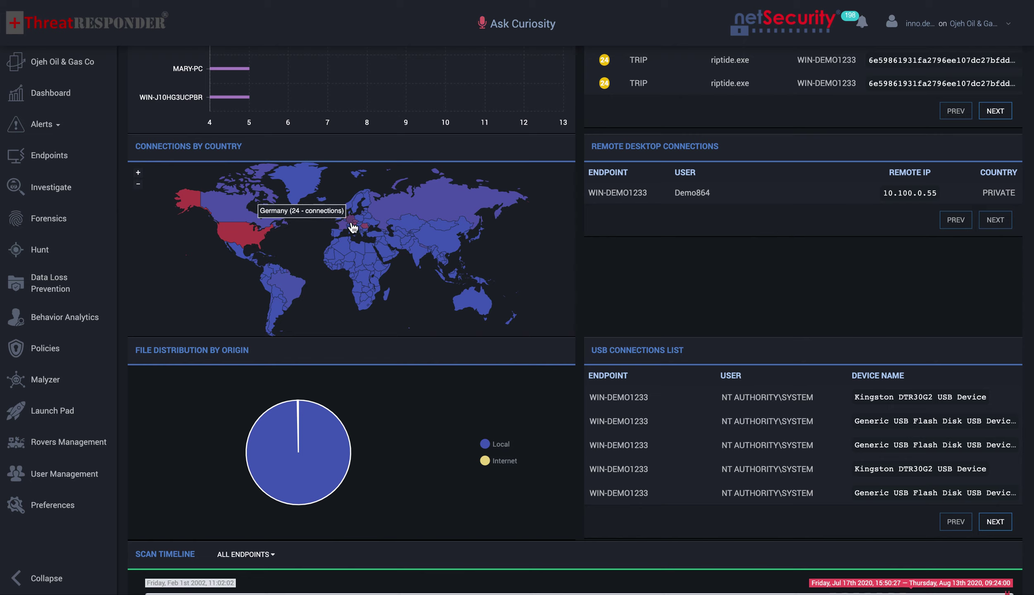
mouse_move(231, 213)
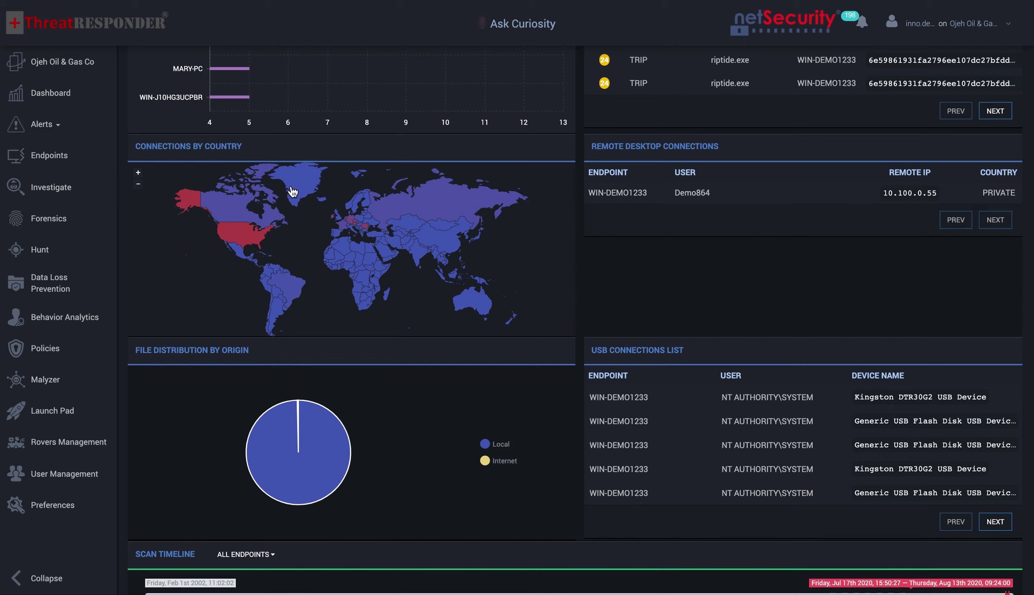
mouse_move(353, 227)
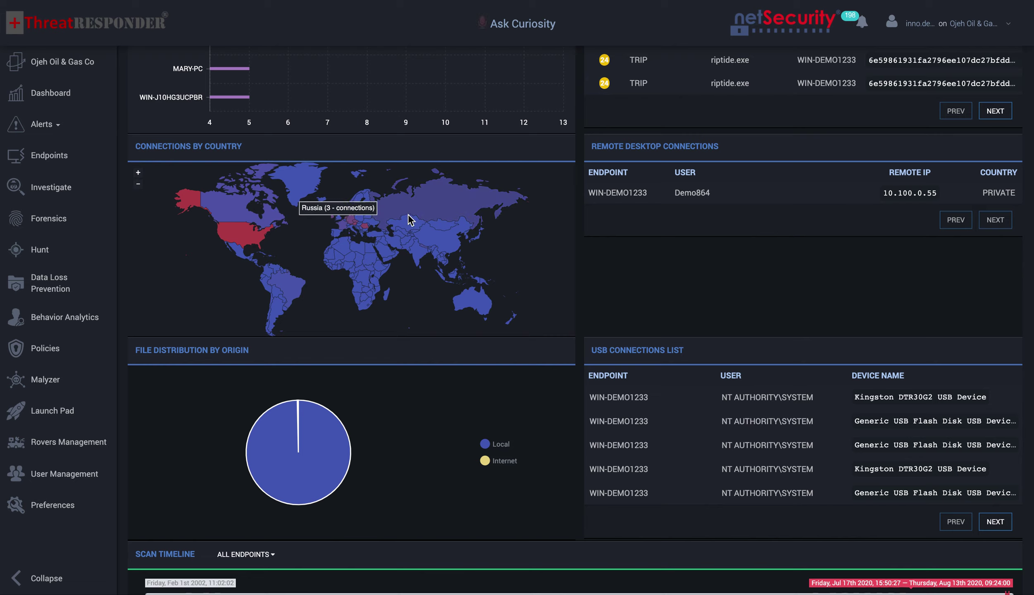
mouse_move(435, 216)
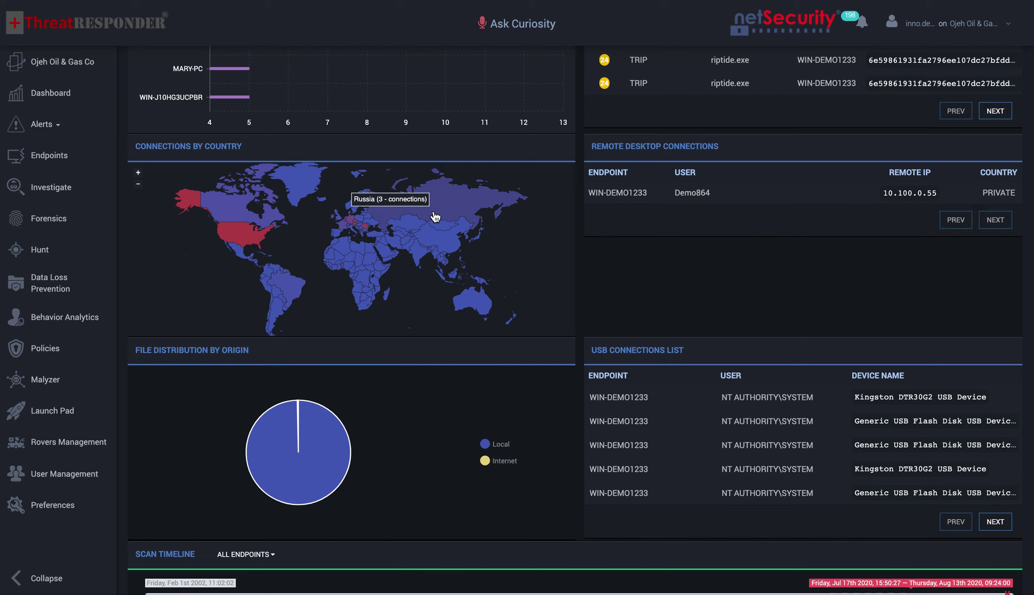
mouse_move(289, 293)
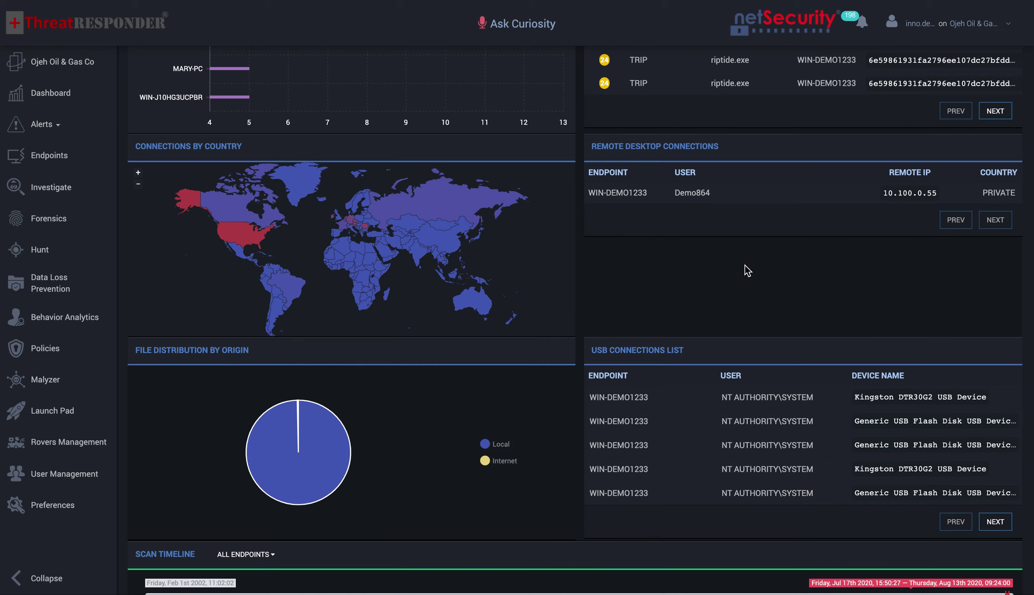
scroll(744, 265, "down", 5)
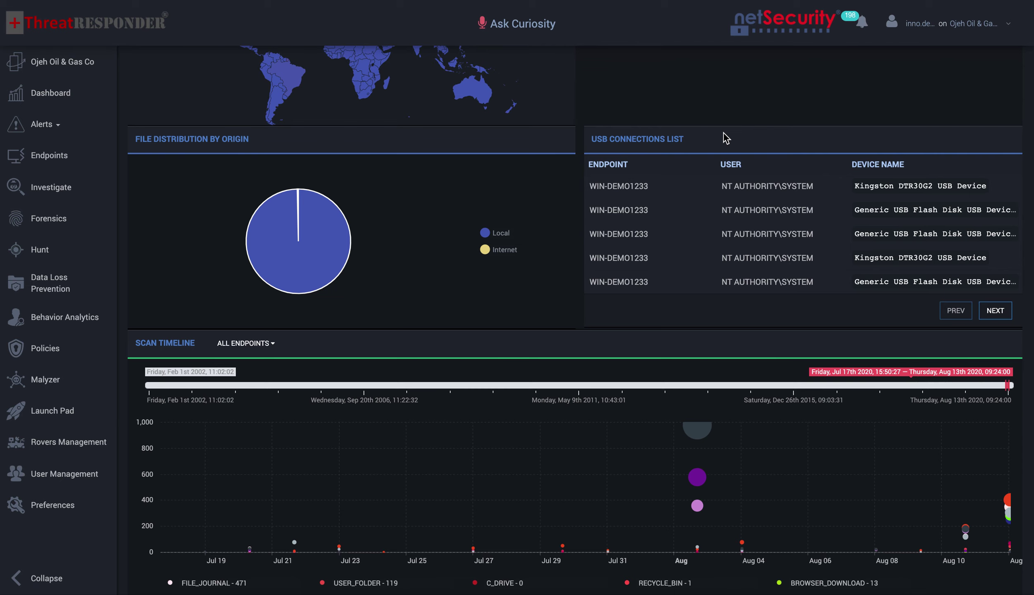
scroll(430, 303, "down", 8)
- Move the scan timeline start back to Jan 25th 2020, keeping the Aug 13th 2020 end
scroll(417, 291, "up", 1)
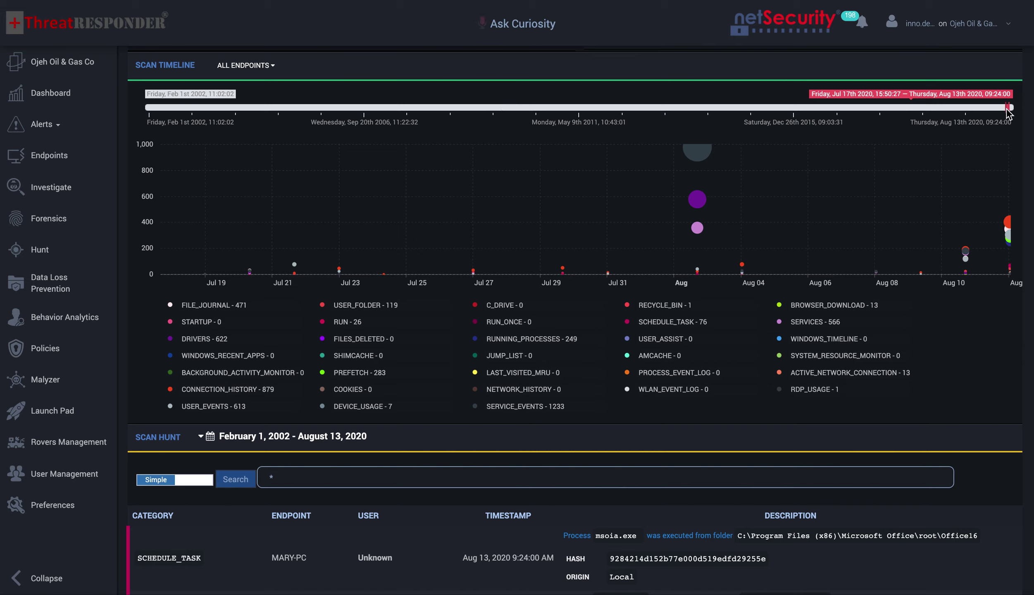
left_click_drag(1007, 109, 987, 107)
right_click(987, 107)
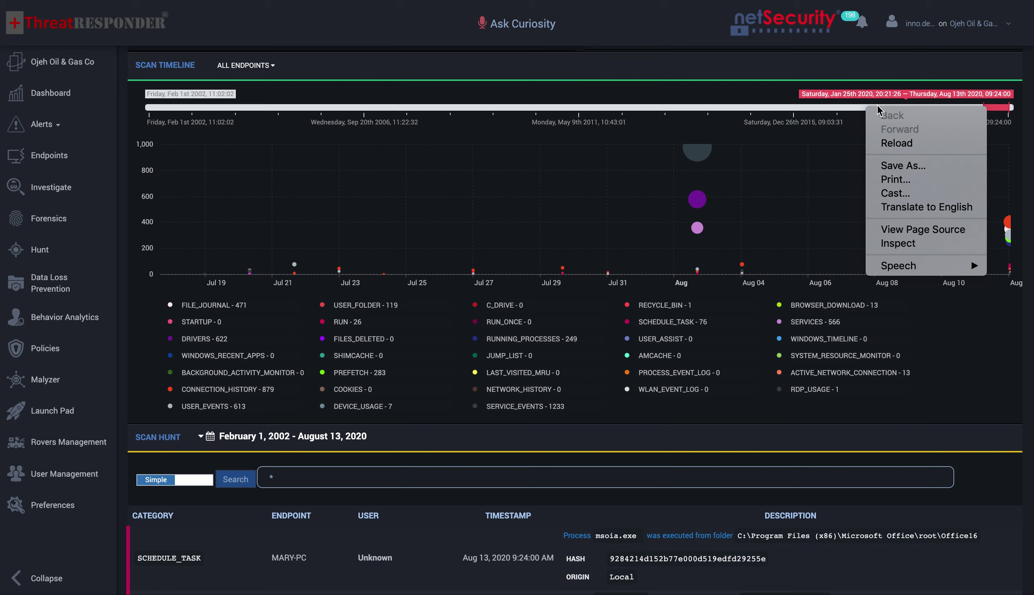
- Narrow the timeline to Aug 4th–Aug 13th 2020 and scroll to the per-artifact counts
left_click(816, 108)
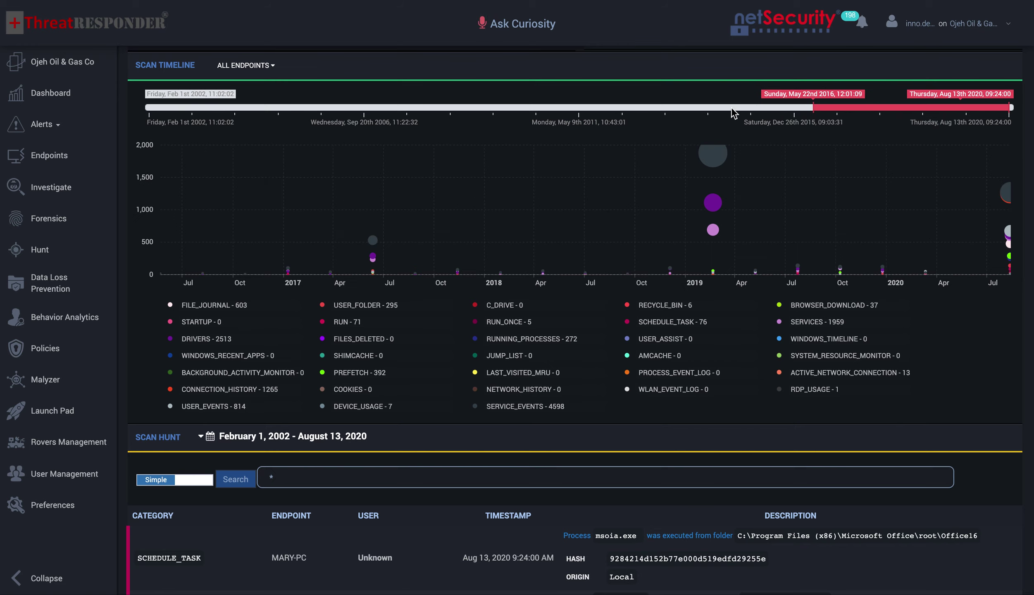
left_click_drag(814, 108, 1010, 110)
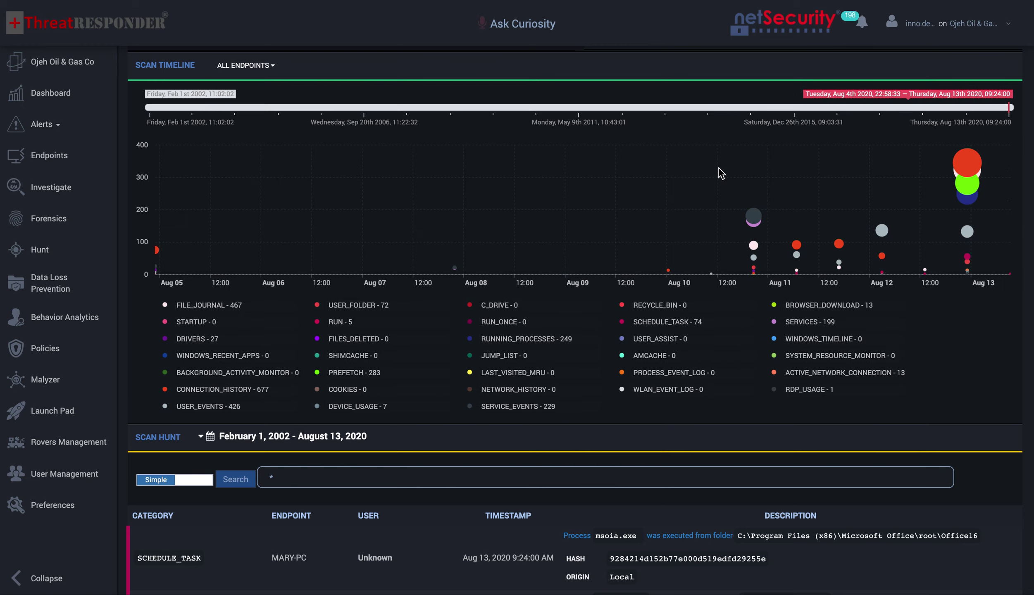
scroll(719, 168, "down", 2)
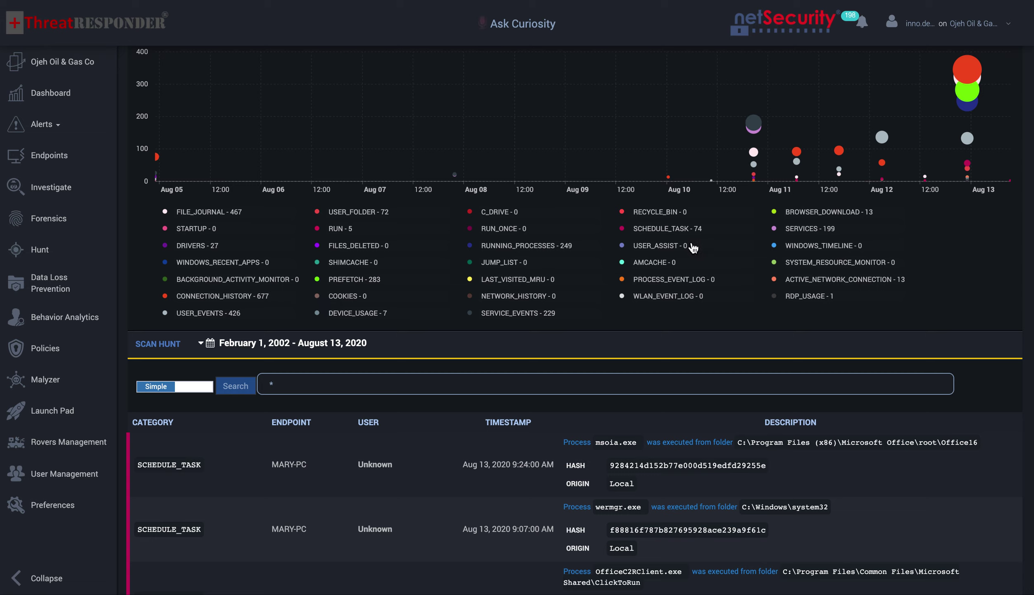
scroll(710, 238, "down", 3)
scroll(710, 237, "up", 6)
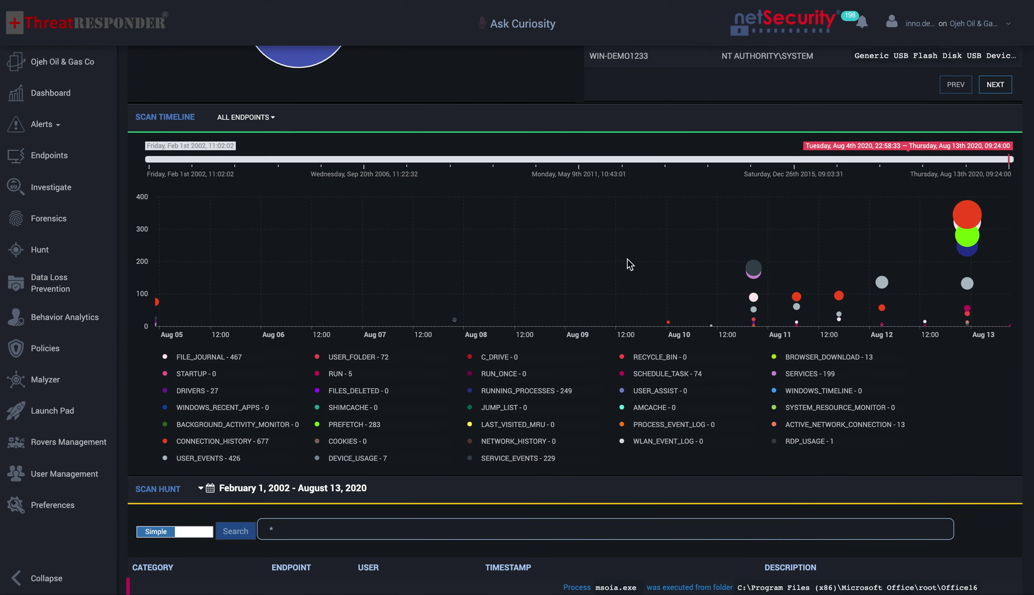
- Switch the Scan Hunt query field to Advanced mode with an empty query
scroll(626, 253, "down", 3)
scroll(620, 241, "down", 3)
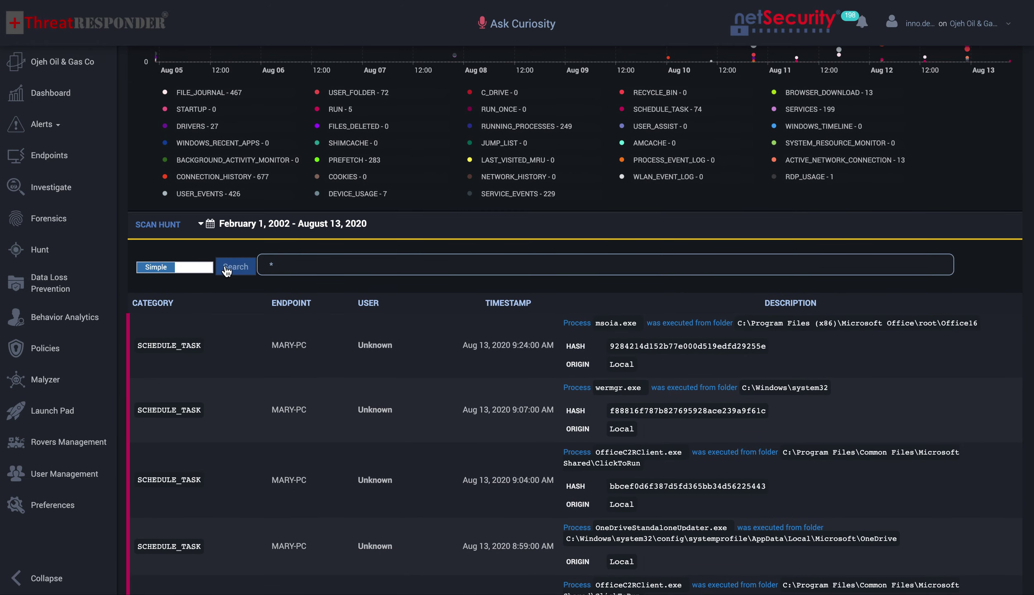
left_click(286, 262)
scroll(308, 256, "up", 1)
scroll(294, 253, "up", 1)
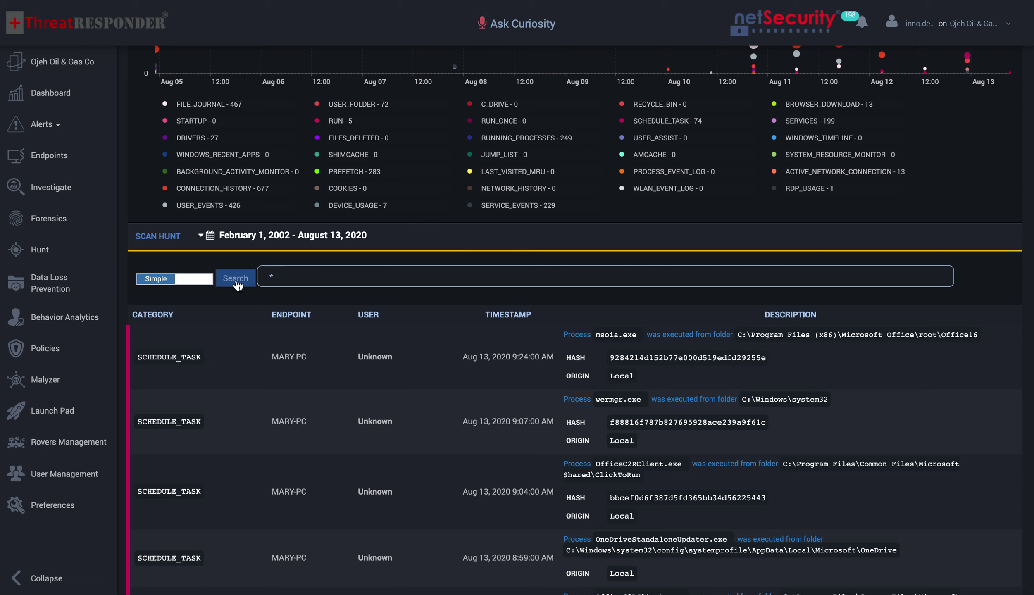
left_click(200, 281)
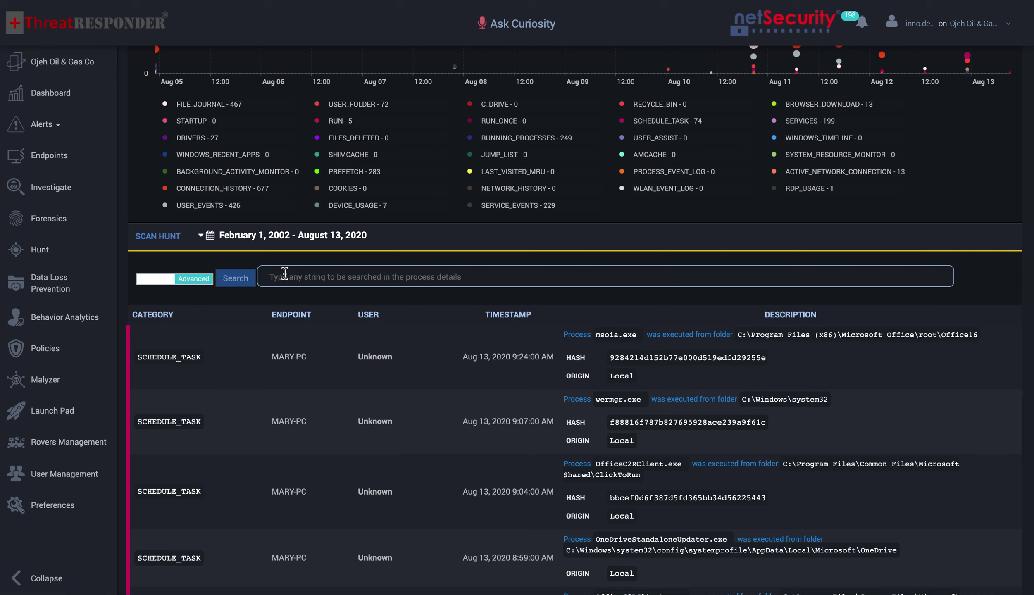
type("coun")
left_click(285, 294)
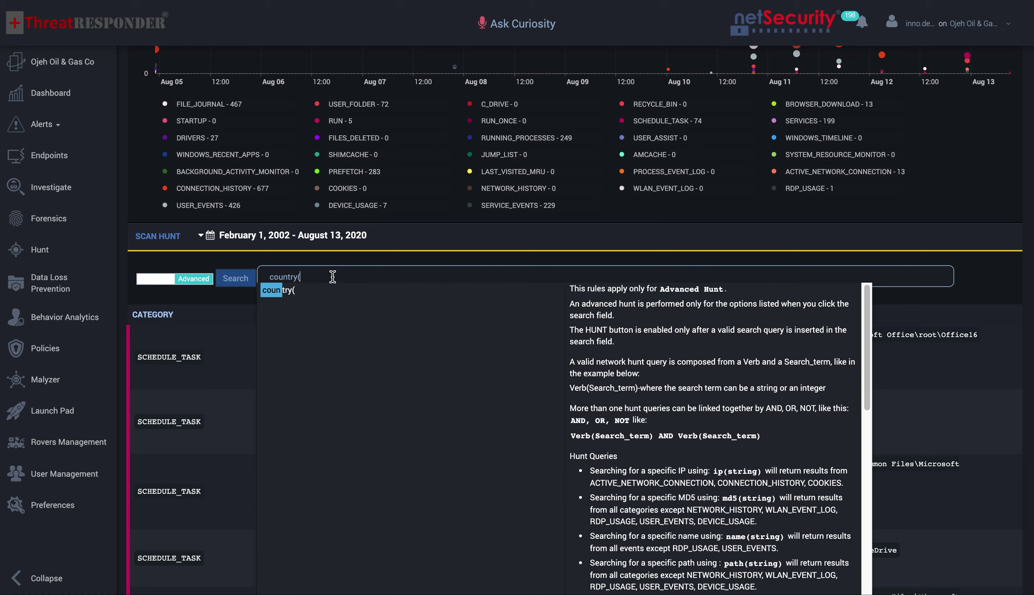
type("RU)")
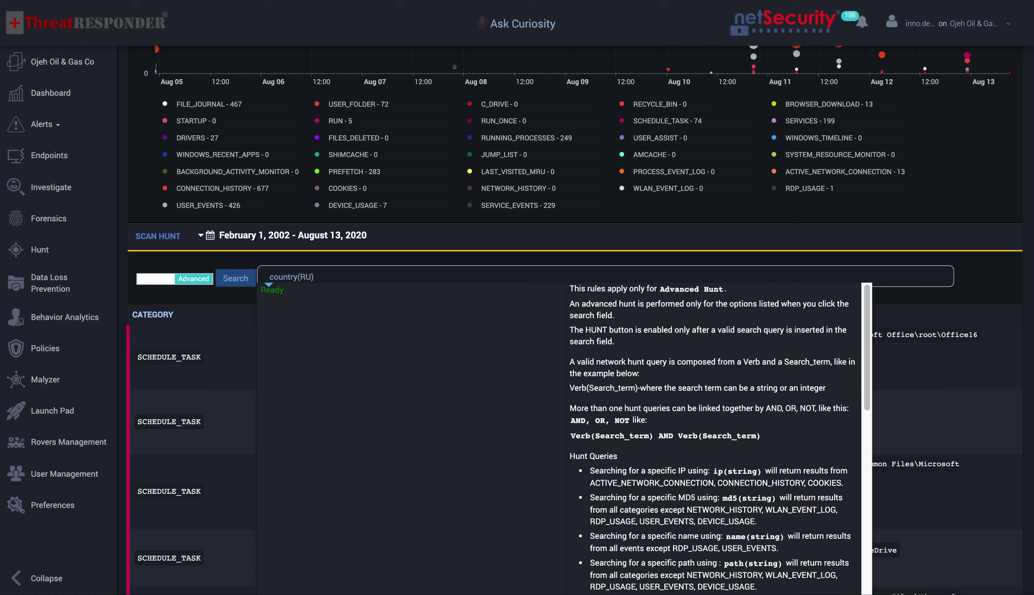
key("Return")
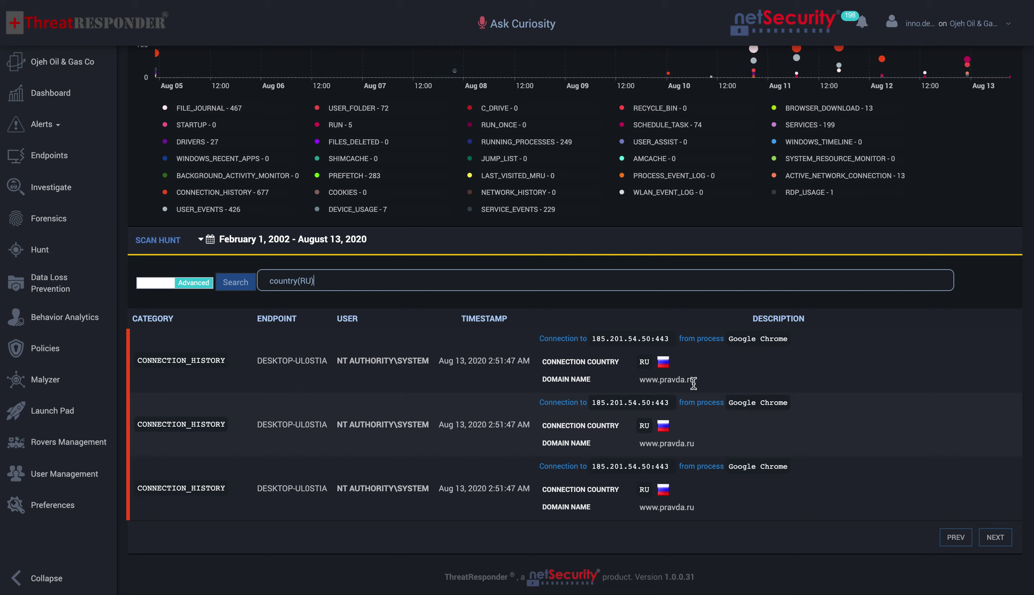
left_click_drag(695, 380, 641, 379)
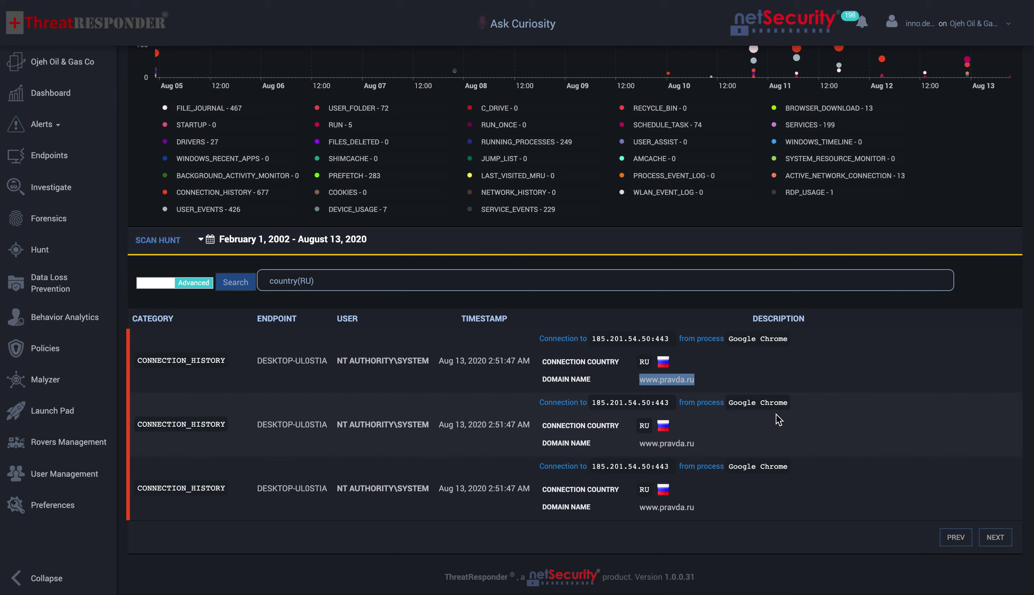
left_click_drag(668, 403, 592, 402)
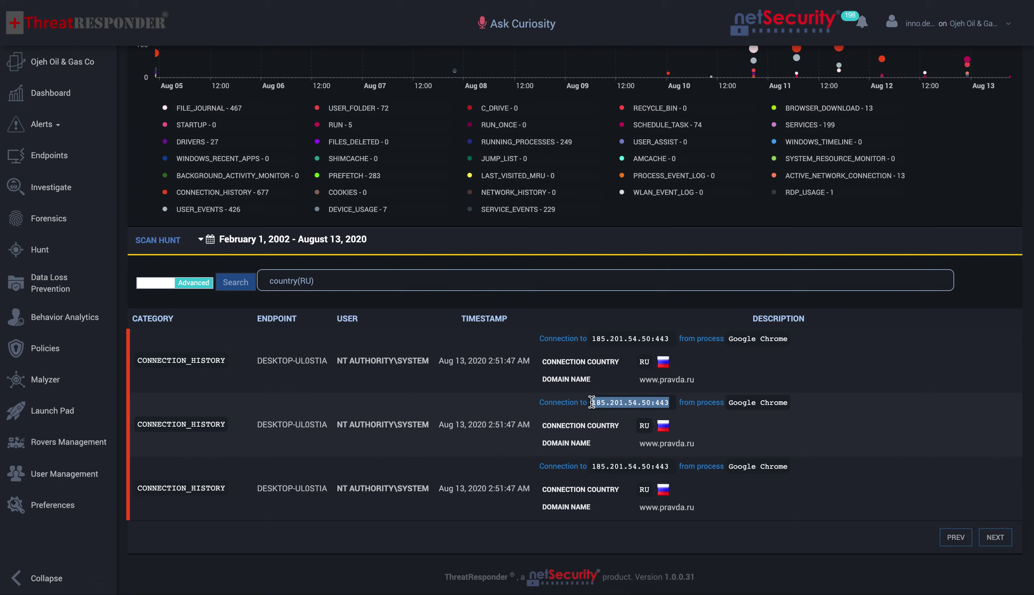
- Change the hunt to country(CN) and run it, finding the Chrome connection to 49.232.195.225:80
left_click(309, 281)
key("BackSpace")
key("BackSpace")
type("US")
key("BackSpace")
key("BackSpace")
type("Us")
key("BackSpace")
type("CN")
key("Return")
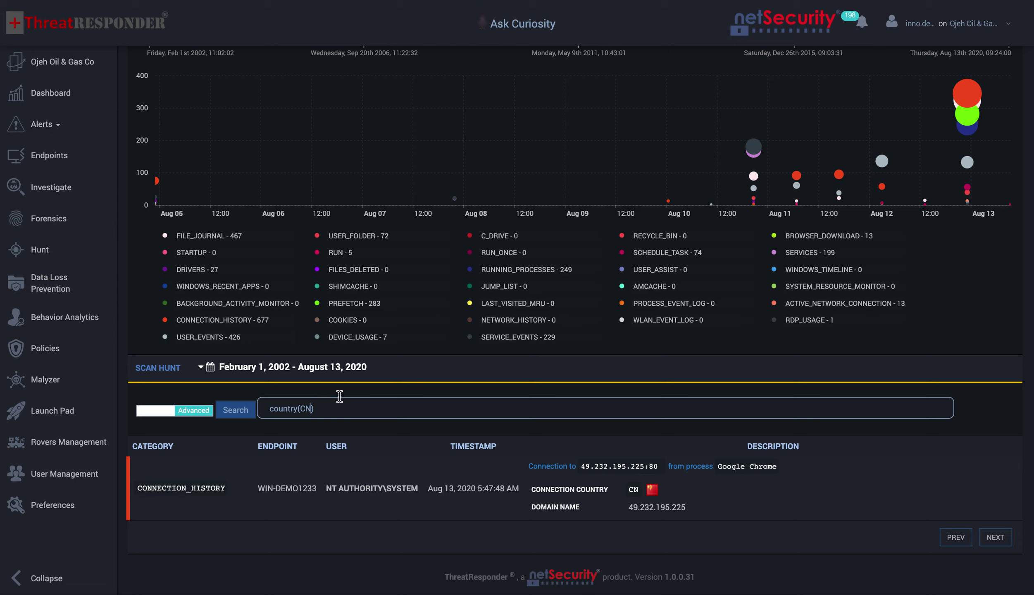
- Select the query text and start a new query with 'coun'
left_click_drag(320, 411, 270, 410)
left_click(352, 409)
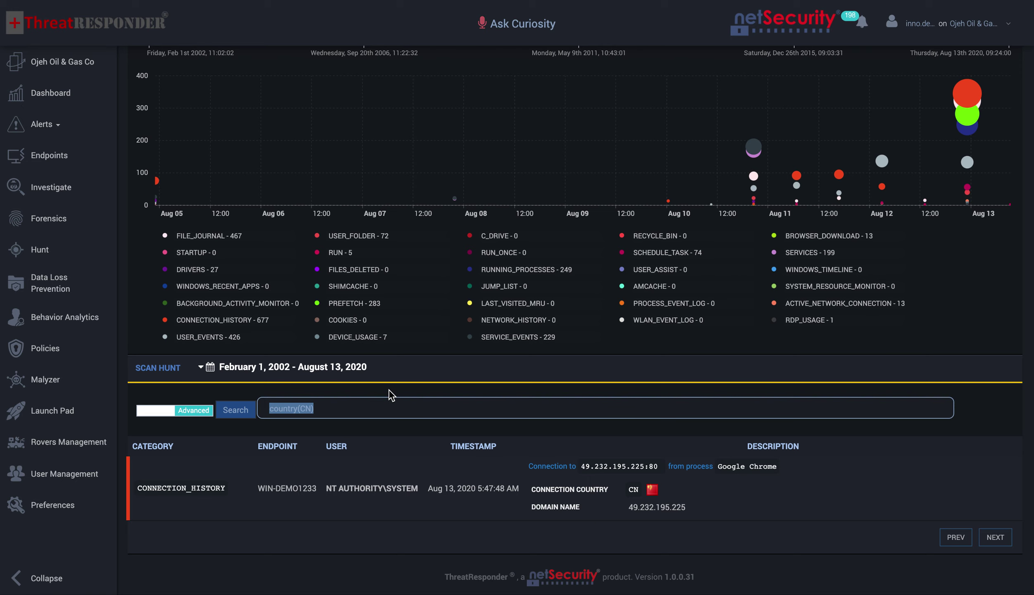
type("coun")
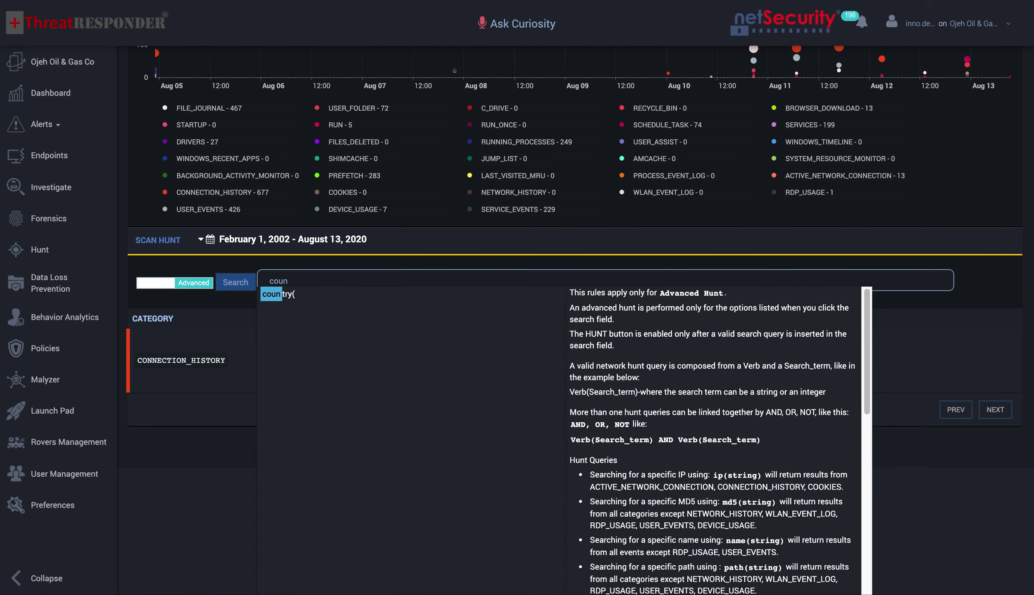
- Run the advanced hunt category(SCHEDULE_TASK) and scroll through the scheduled-task executions
key("BackSpace")
key("BackSpace")
key("BackSpace")
type("ate")
left_click(289, 296)
type("SCHEDULE")
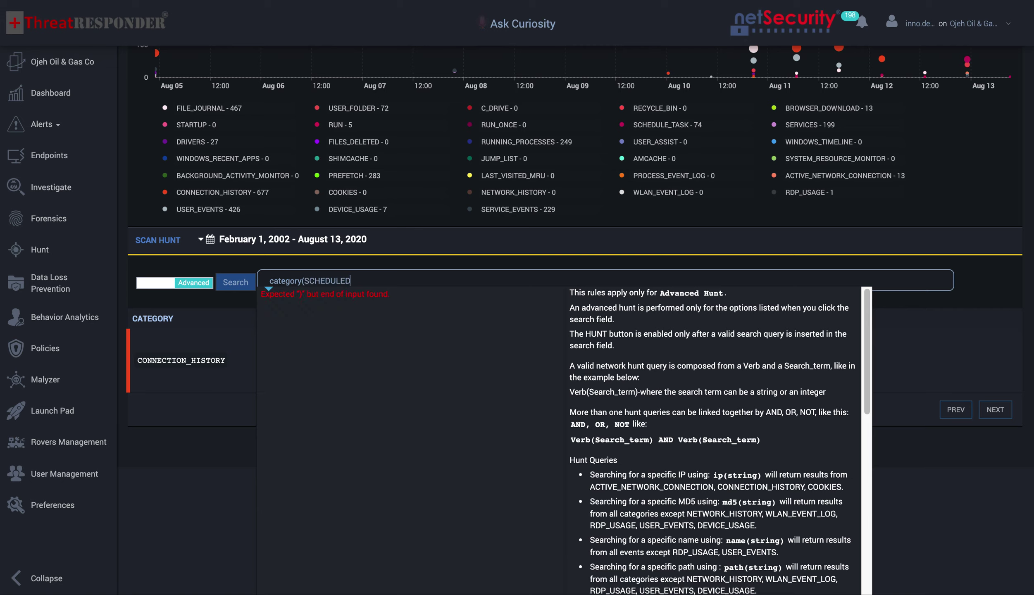
type("D")
key("BackSpace")
type("_TASKS)")
key("Return")
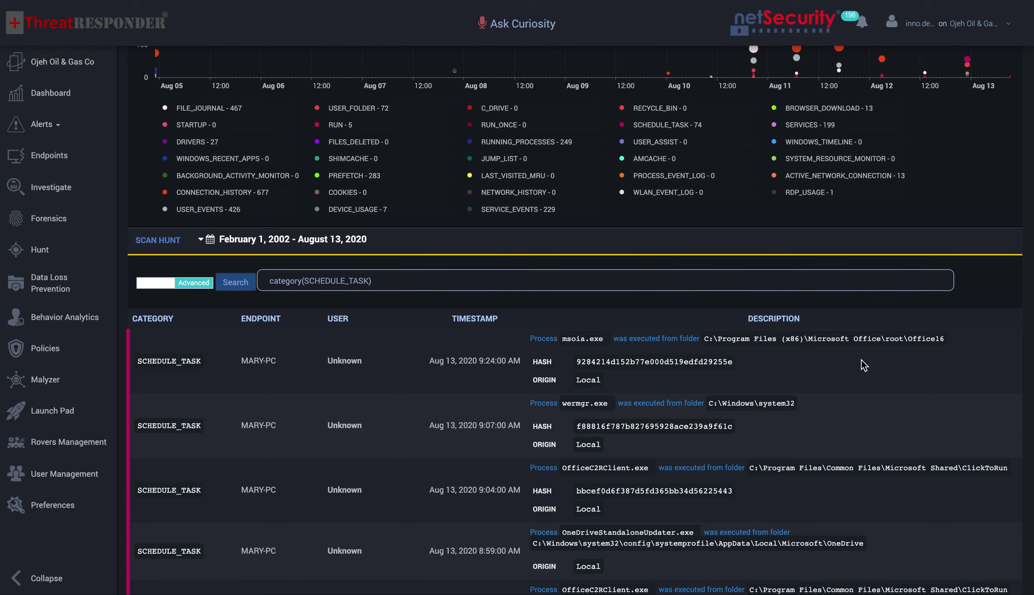
scroll(802, 486, "down", 10)
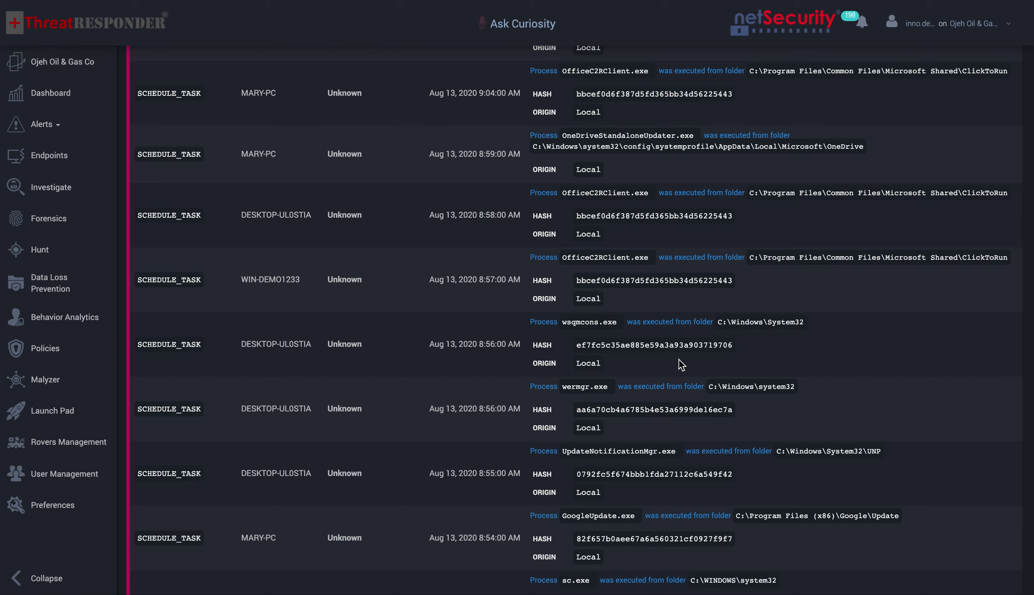
scroll(641, 341, "up", 20)
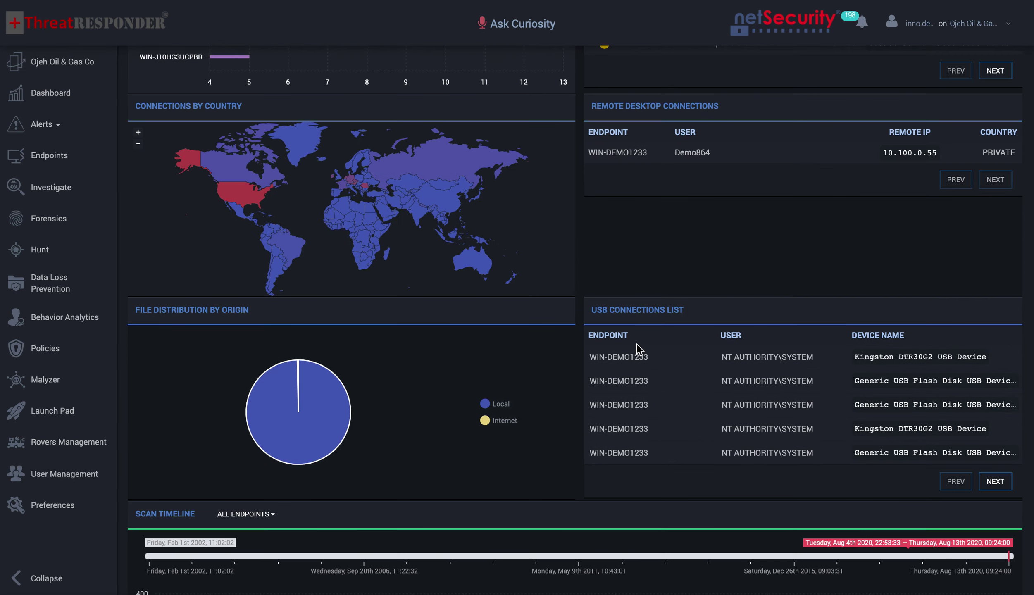
- Scroll back up to the Scan Summary, then return to the Dashboard's latest threats list
scroll(637, 346, "up", 3)
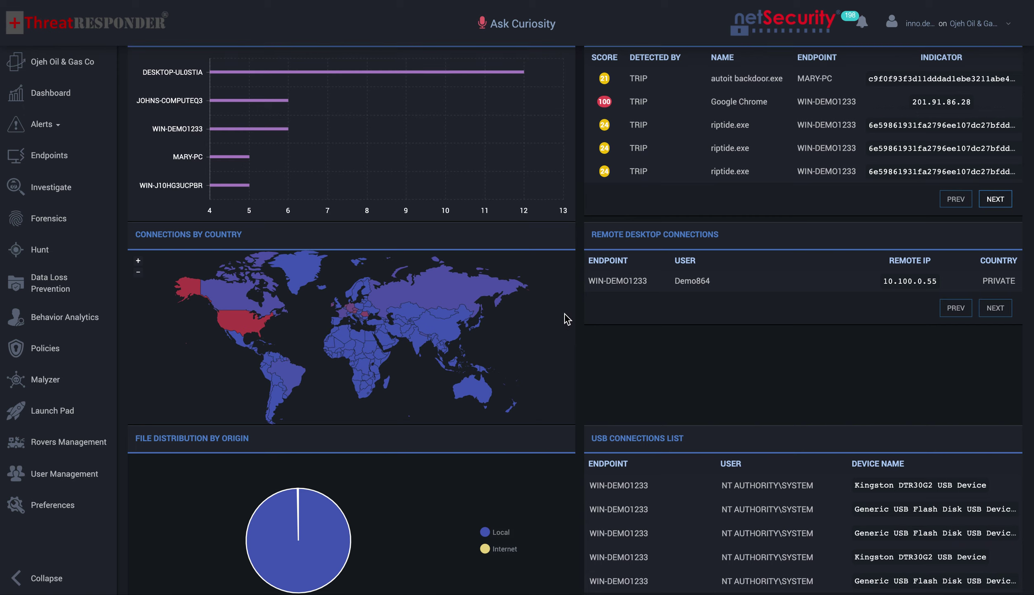
scroll(565, 314, "up", 10)
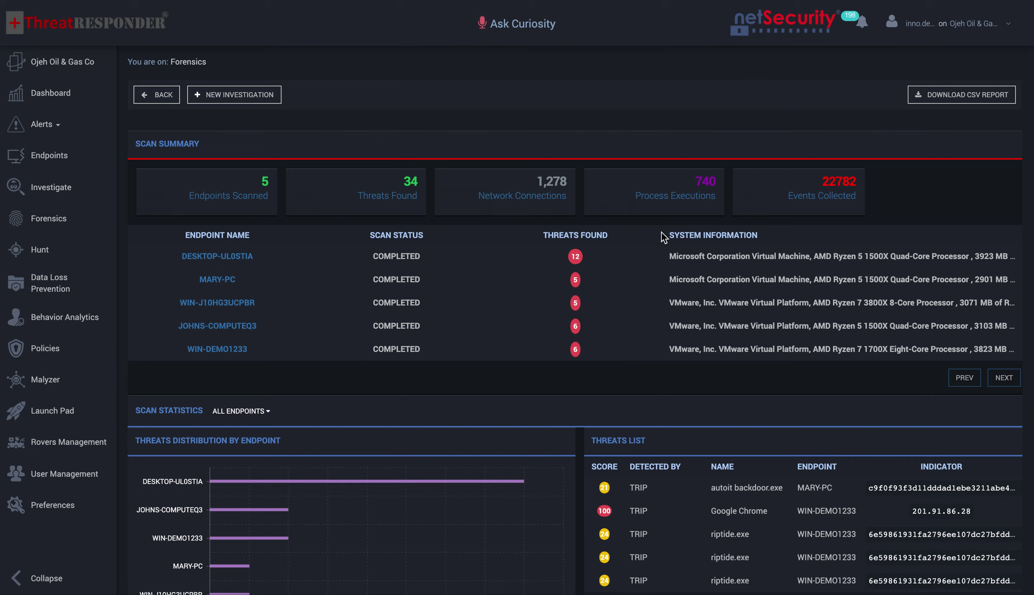
scroll(602, 144, "down", 3)
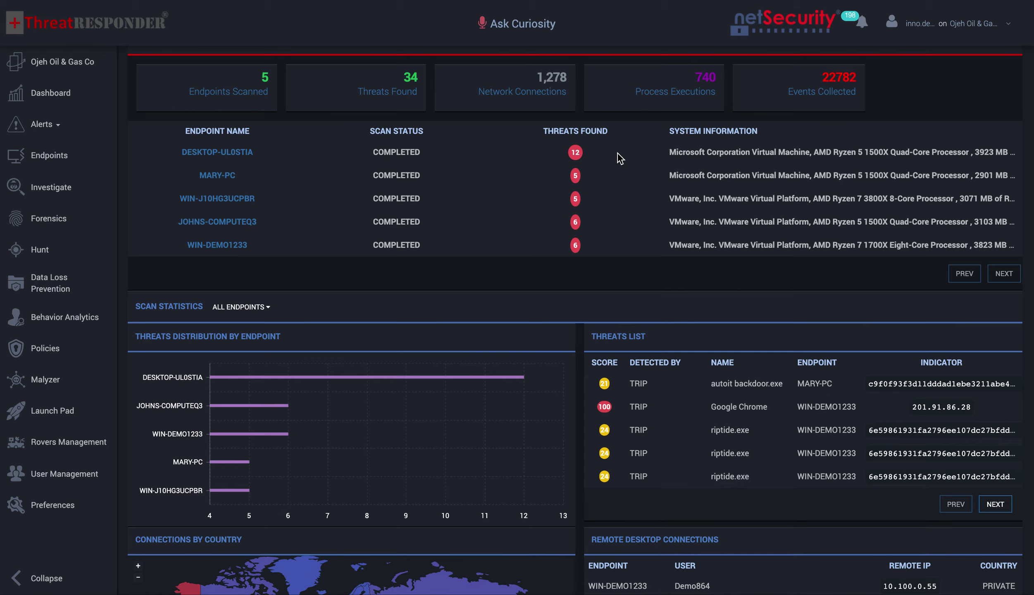
scroll(496, 161, "up", 1)
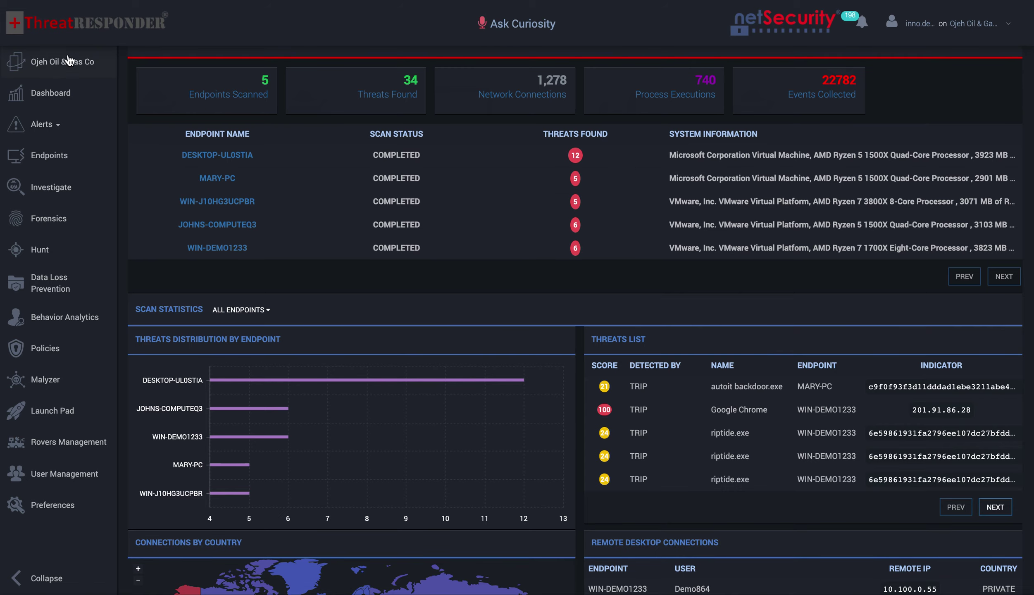
left_click(57, 101)
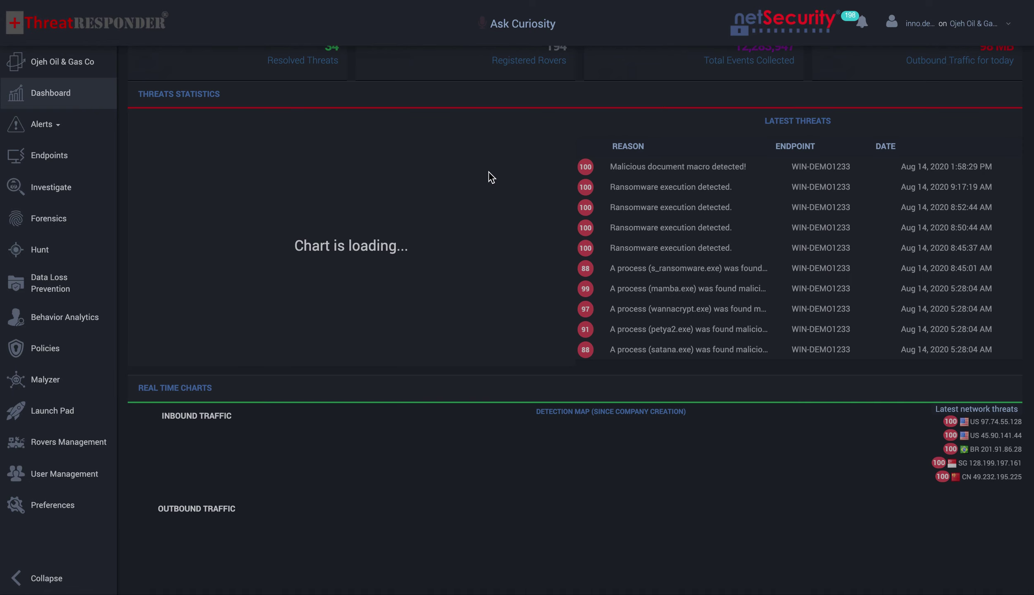